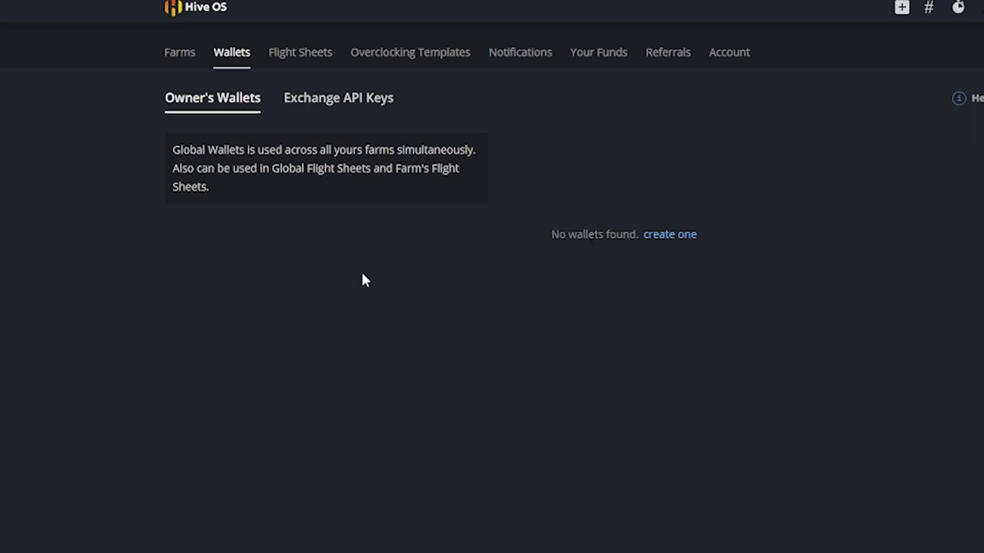
Open the farm to view its workers and wallets pages, and return to the account's farm overview.
click(179, 55)
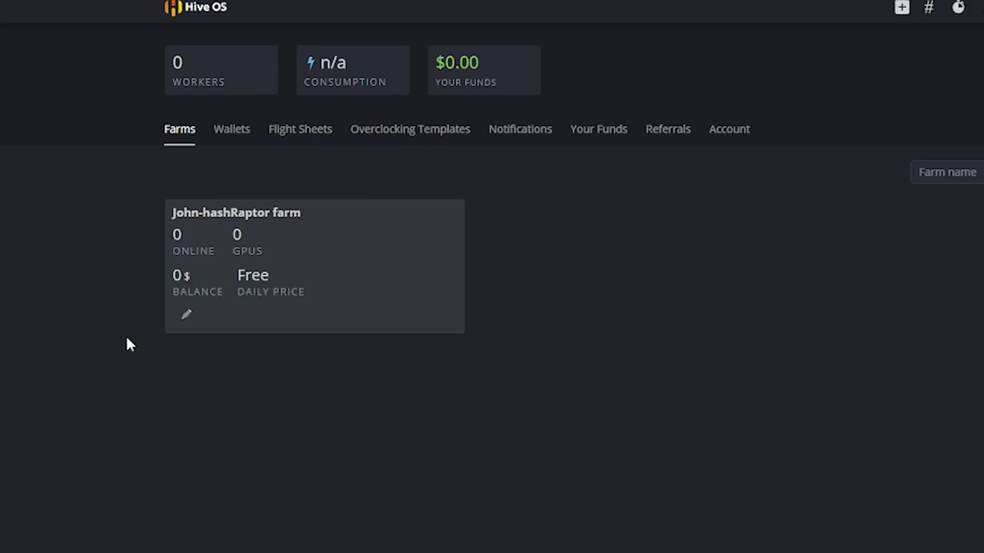
click(320, 247)
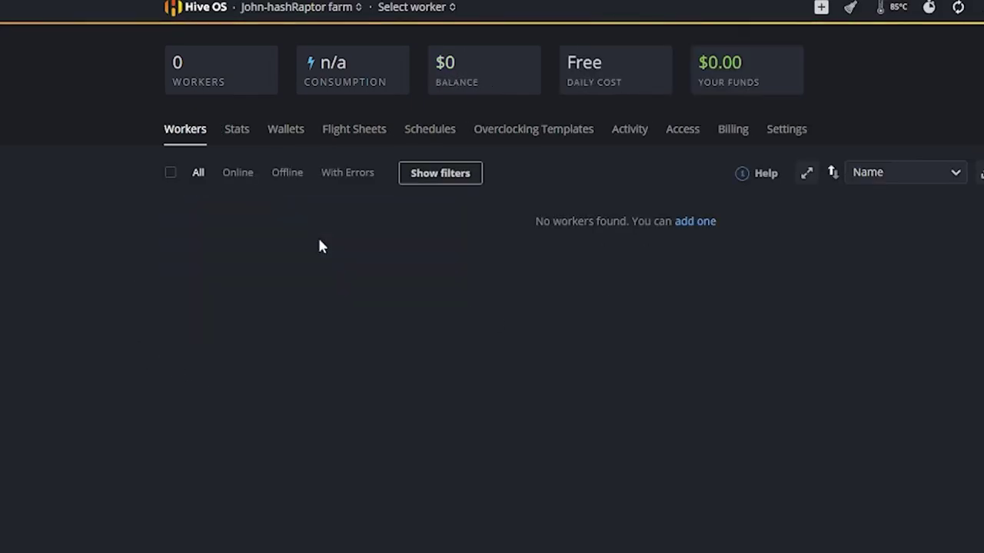
click(285, 131)
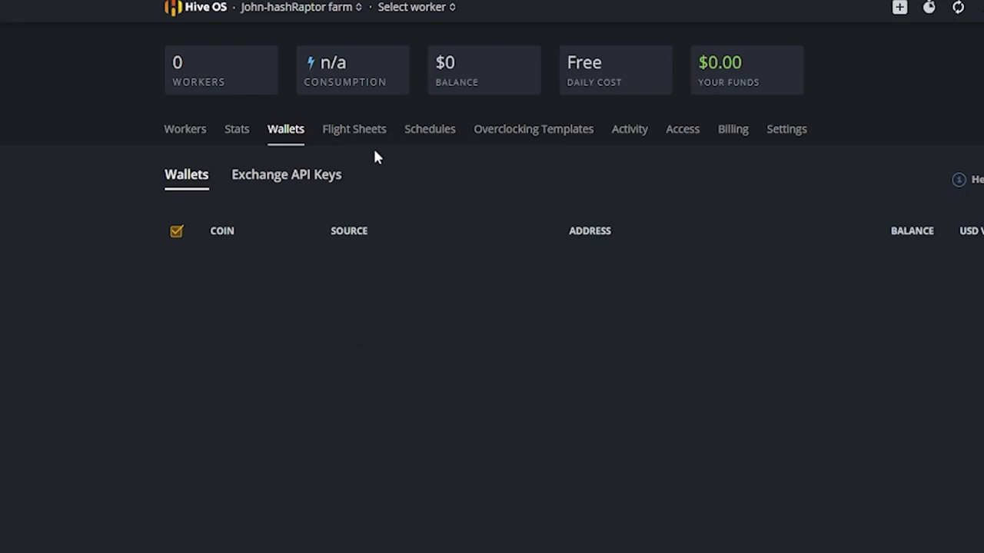
click(181, 130)
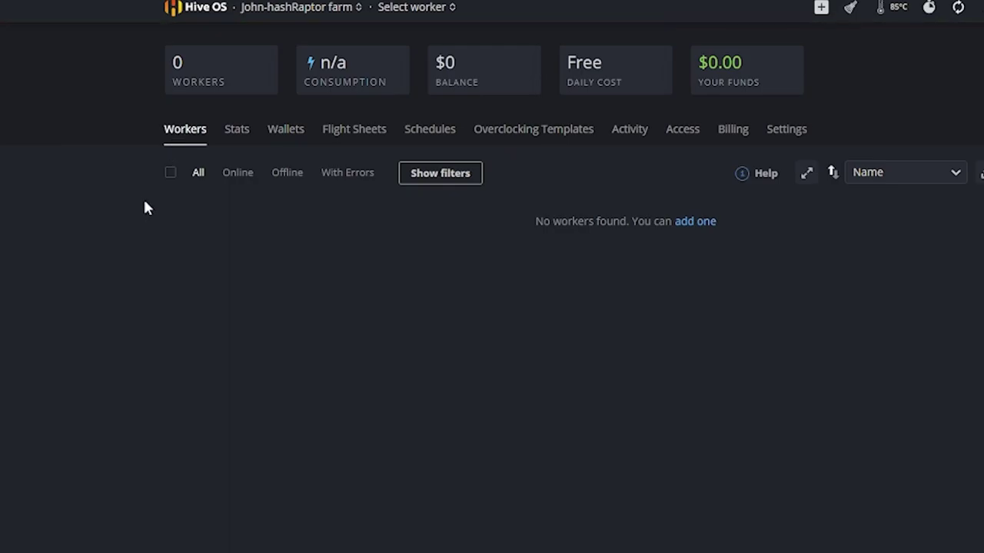
click(204, 8)
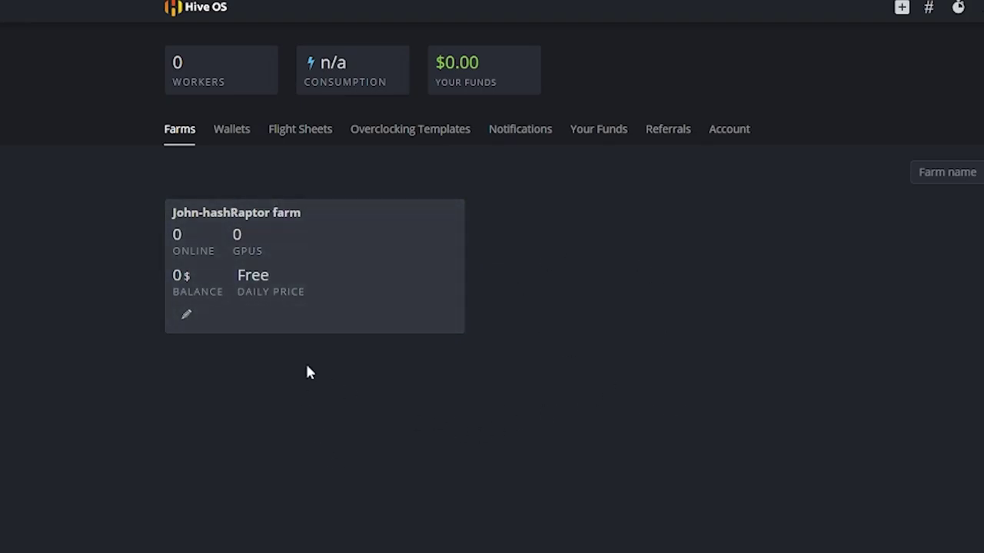
Start a new global wallet for the ETH coin and paste in the wallet address.
click(225, 139)
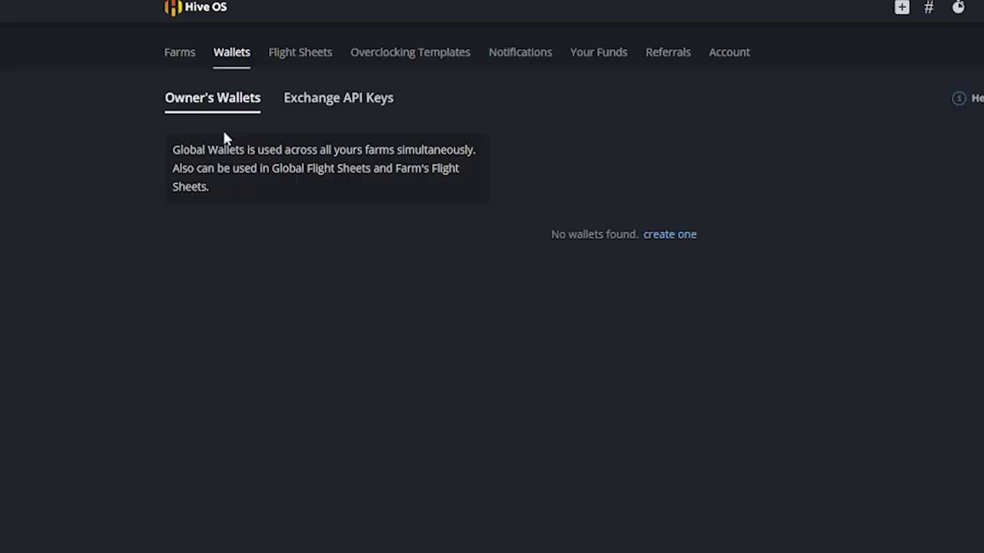
click(681, 236)
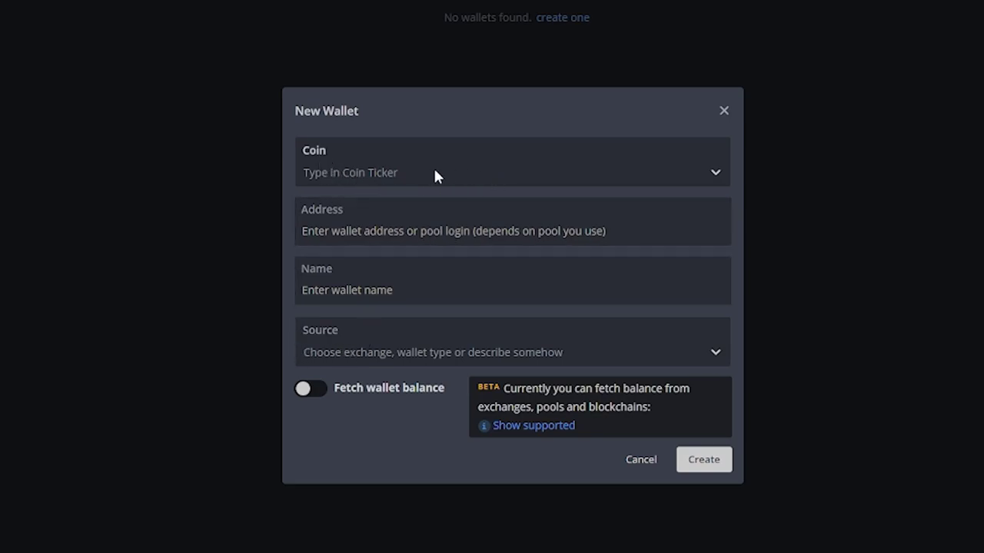
click(458, 176)
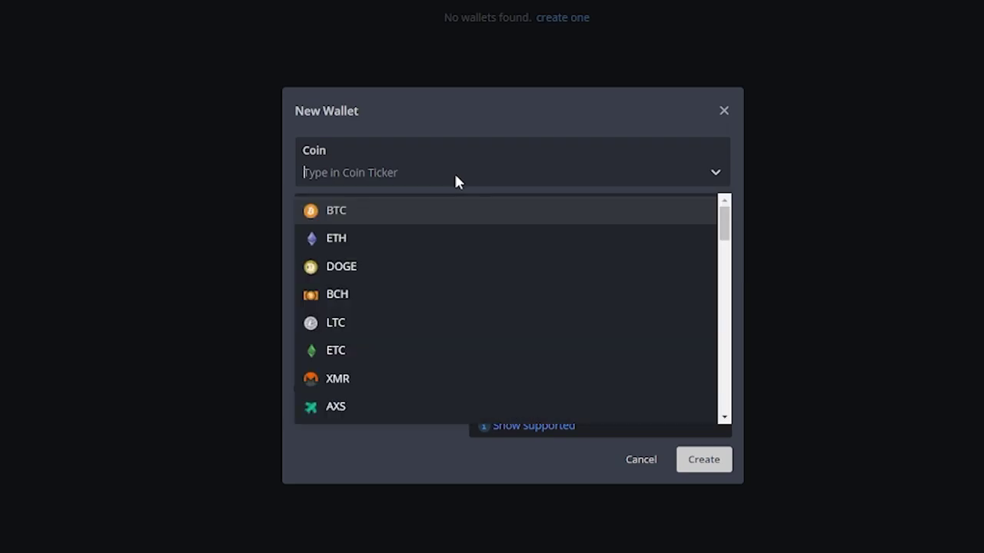
click(395, 232)
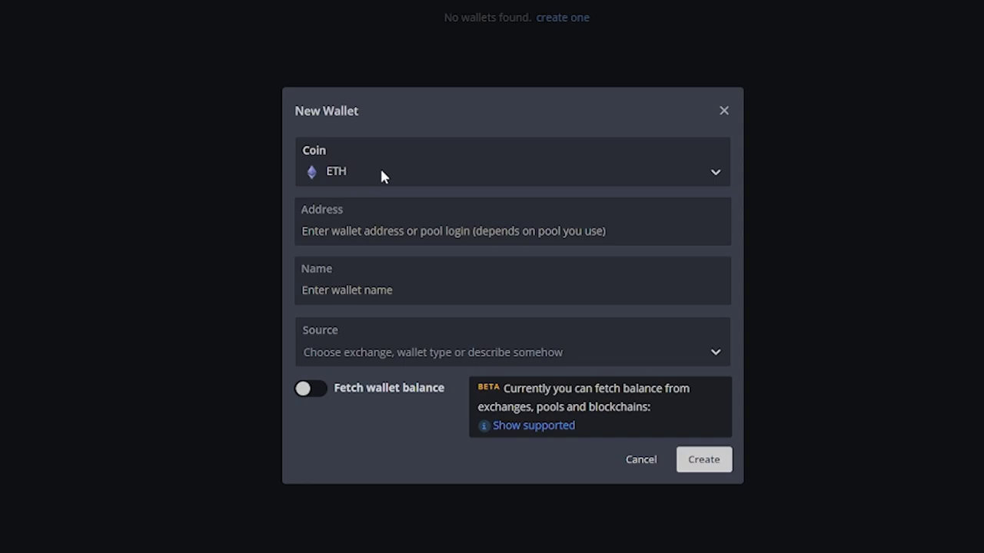
key(Tab)
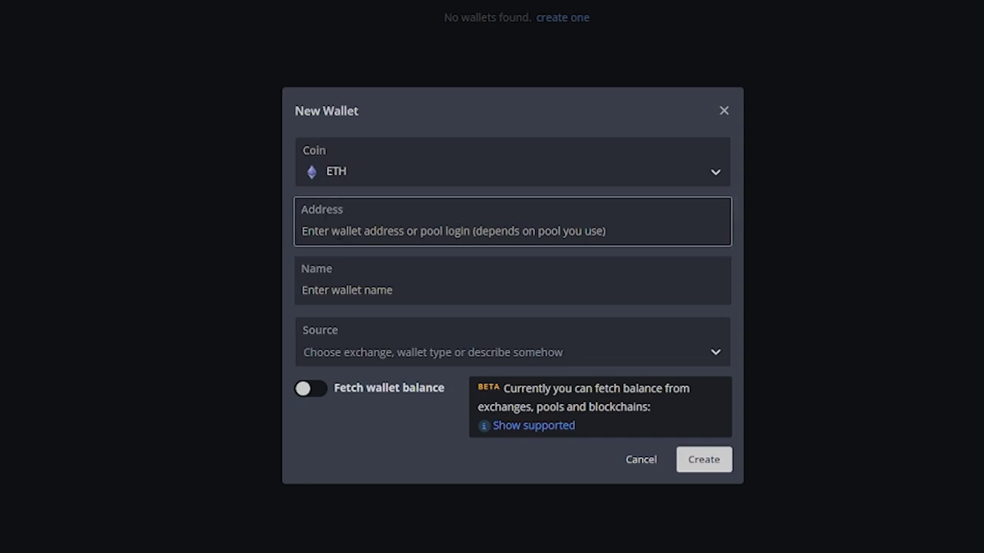
right_click(336, 231)
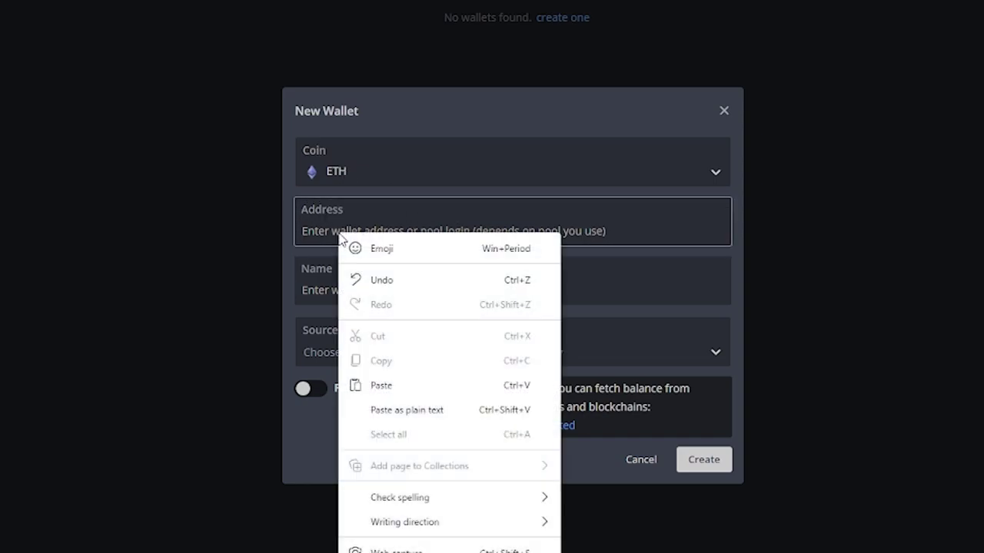
click(406, 384)
Name the ETH wallet "Coinomi Wallet" and create it.
click(568, 290)
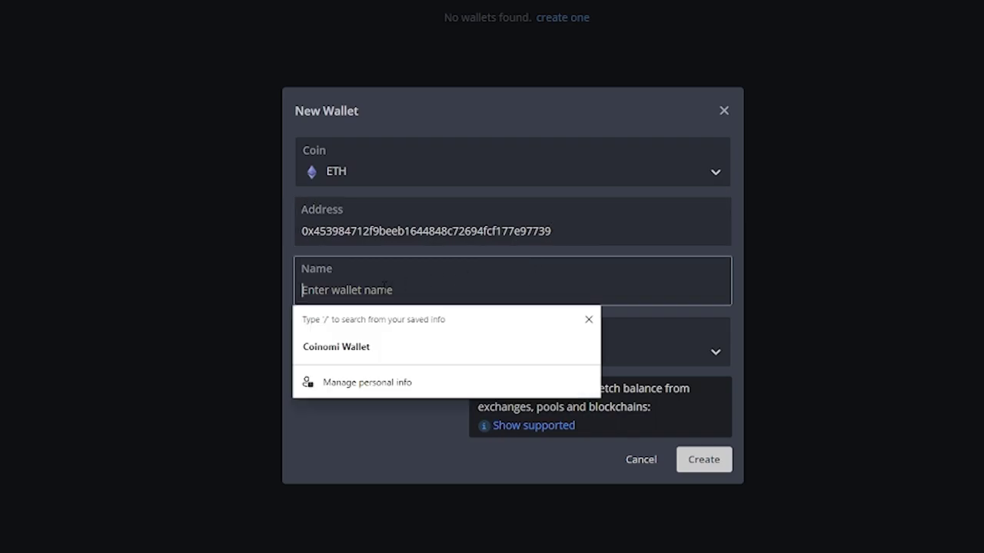
click(269, 268)
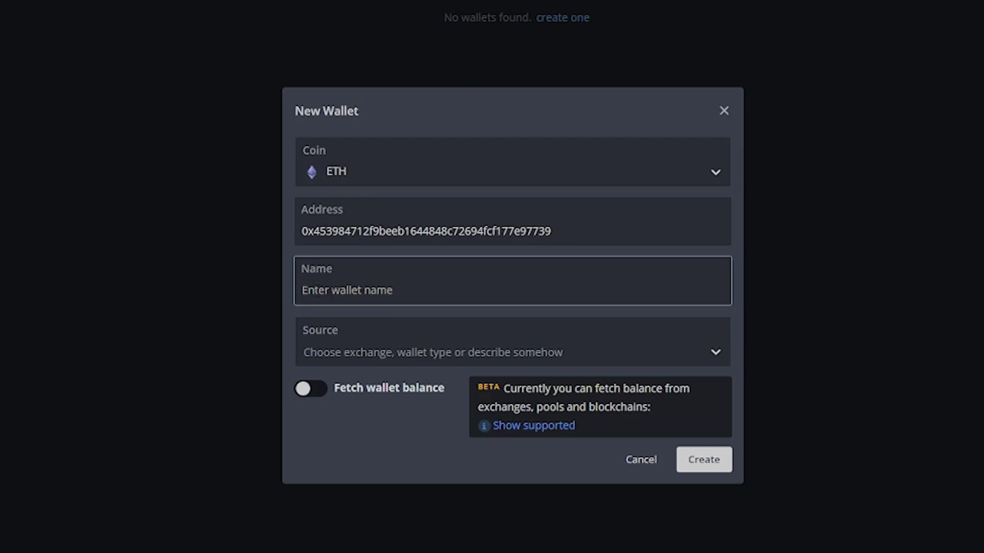
click(435, 287)
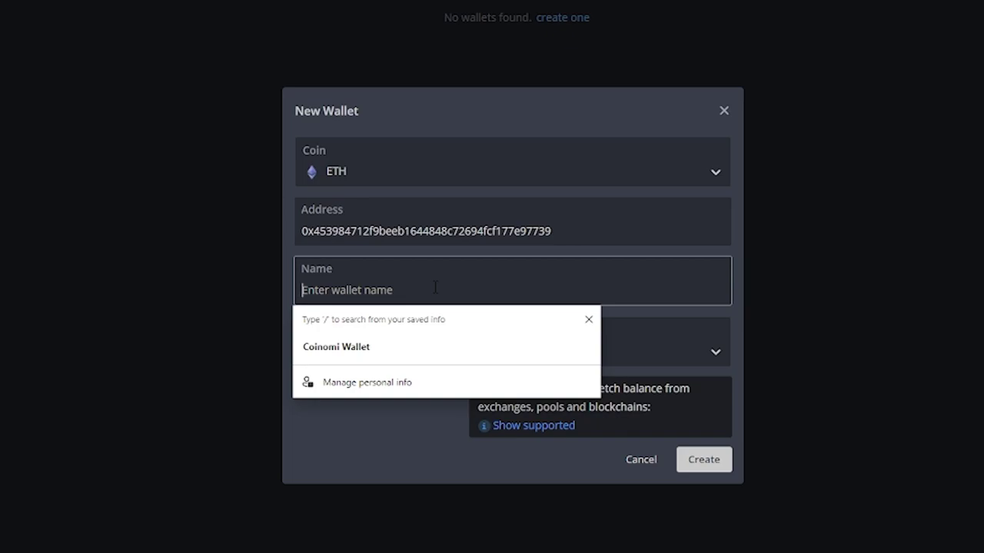
text(Coin)
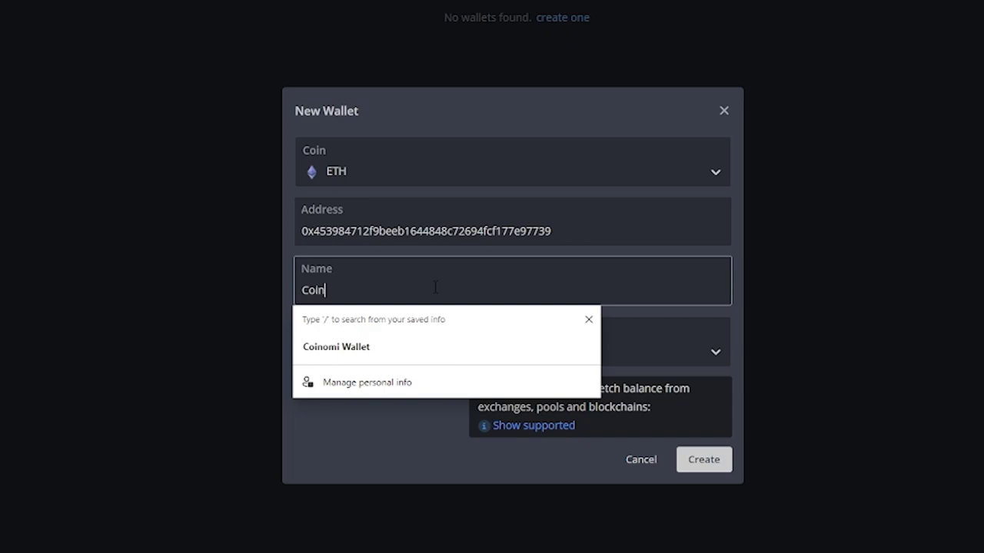
text(omi Wallet)
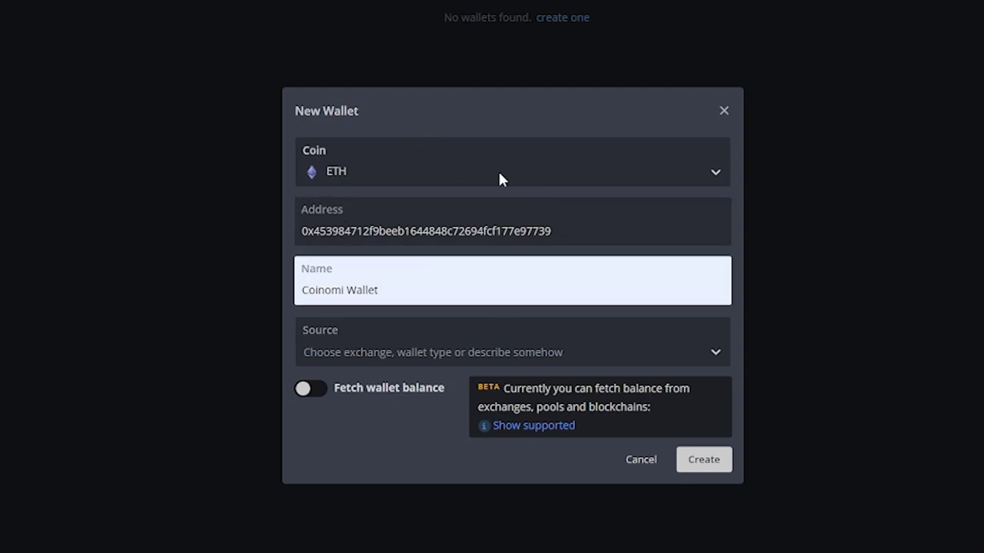
click(699, 465)
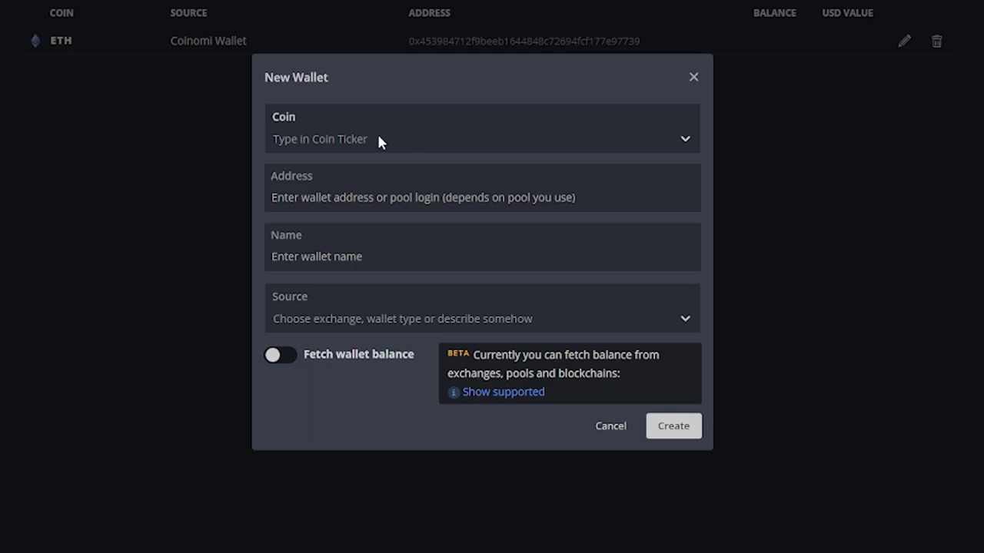
Set the coin of a second new wallet to Nicehash-Ethash, searching the coin list for "nicehas".
click(345, 137)
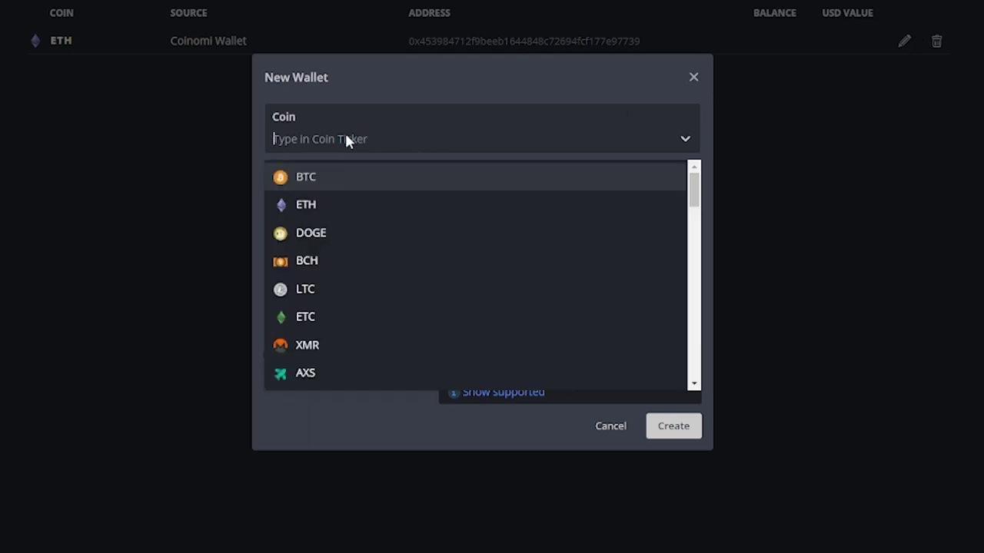
click(350, 202)
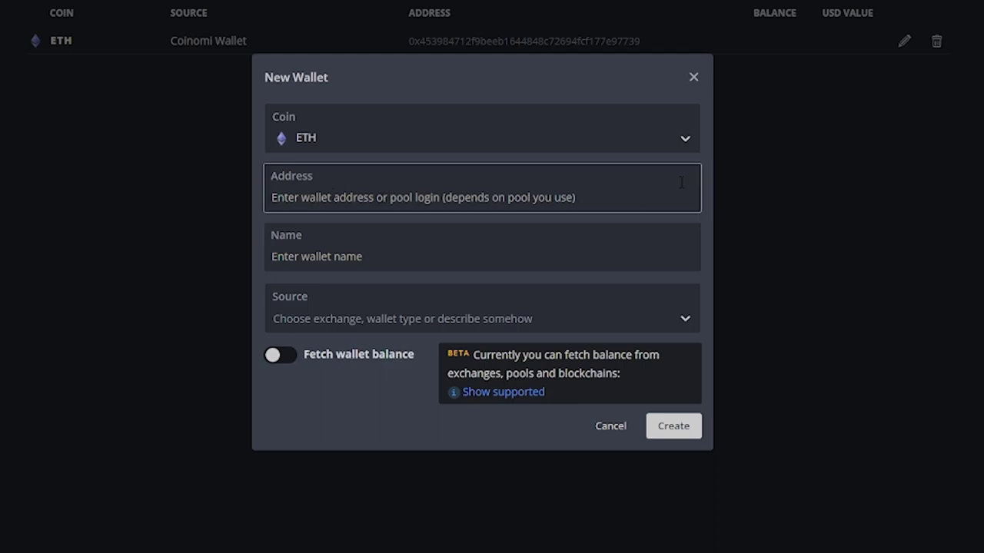
click(678, 134)
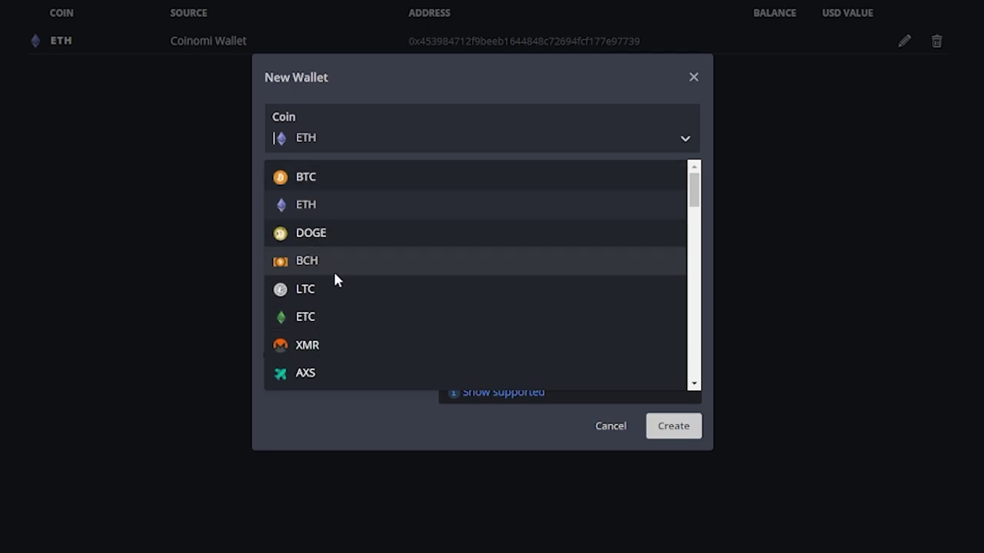
click(388, 142)
text(nicehas)
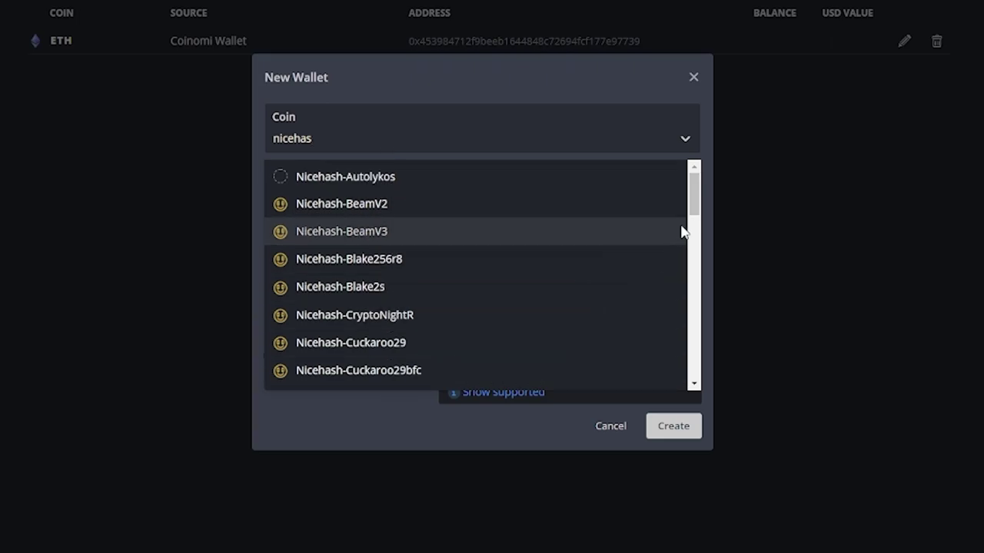
drag(696, 199, 696, 260)
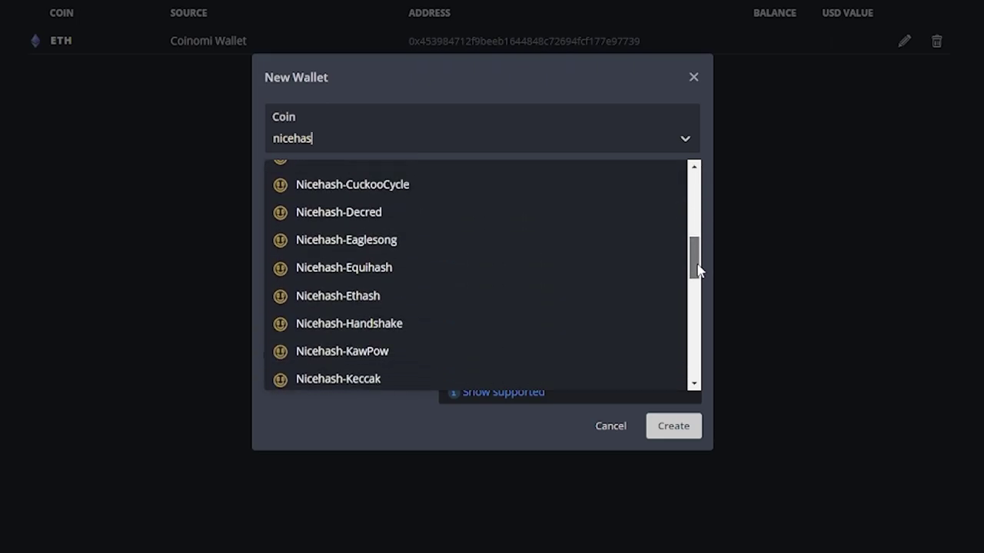
click(387, 284)
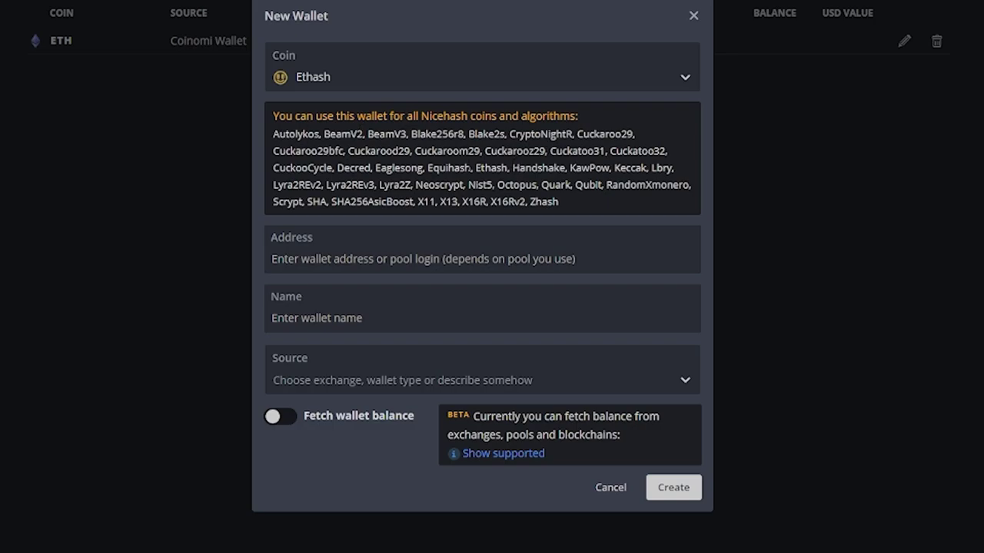
Paste the wallet address into the Nicehash wallet, name it "NH" and create it.
right_click(282, 258)
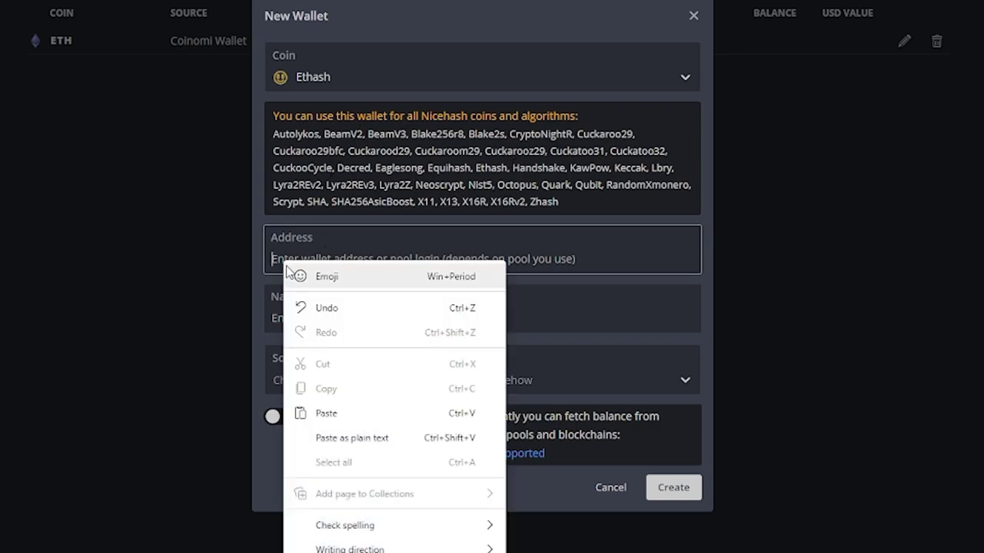
click(336, 415)
click(320, 317)
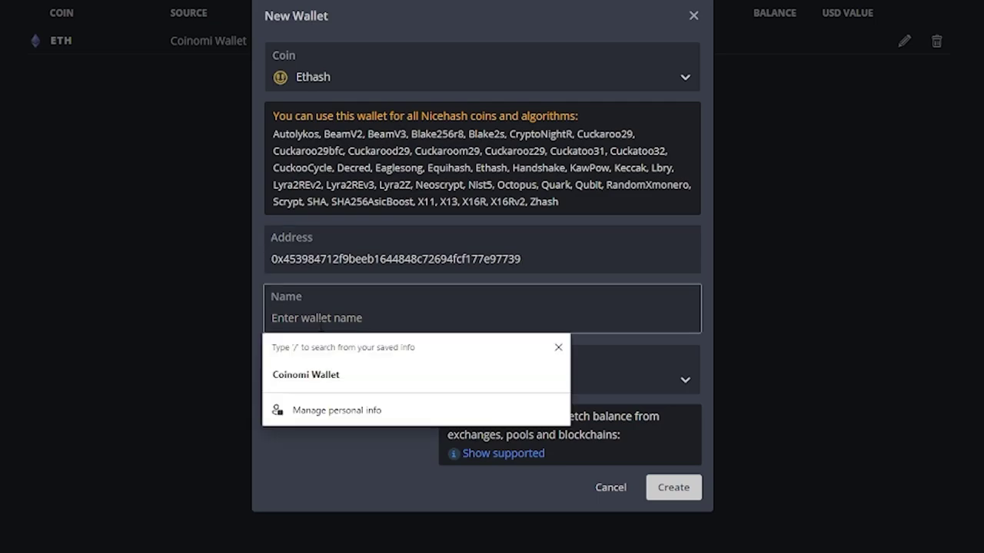
text(NH)
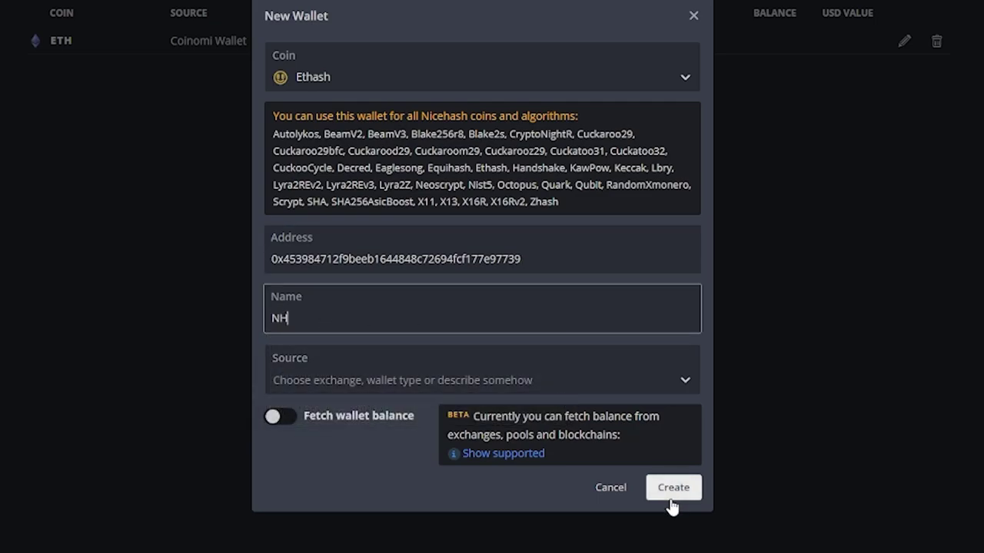
click(671, 495)
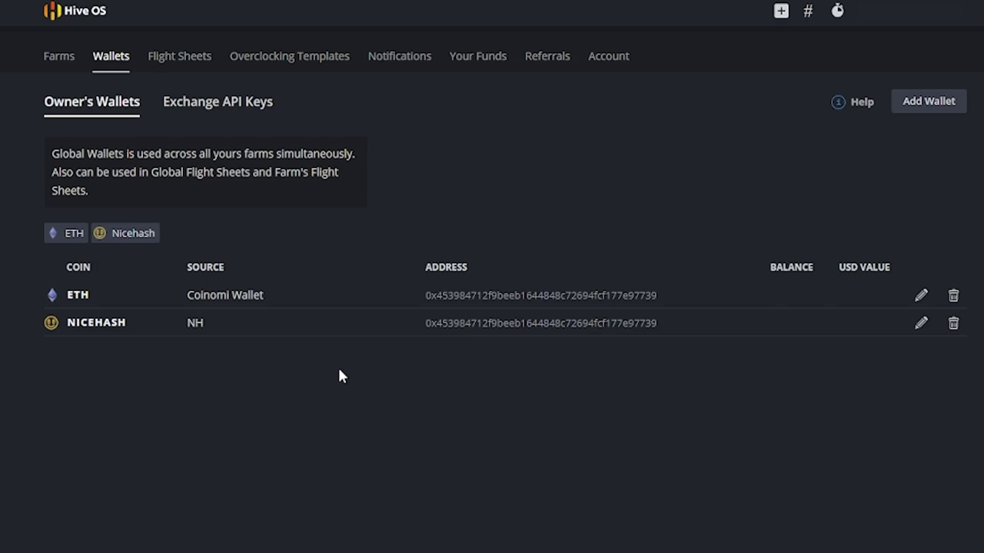
Begin a new global flight sheet with ETH as the coin and Coinomi Wallet as the wallet.
click(175, 59)
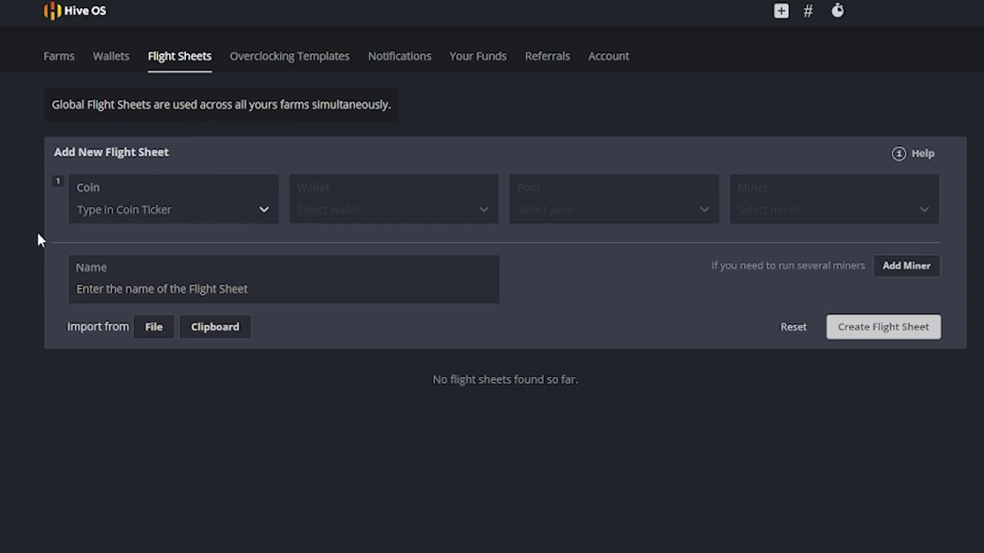
click(261, 209)
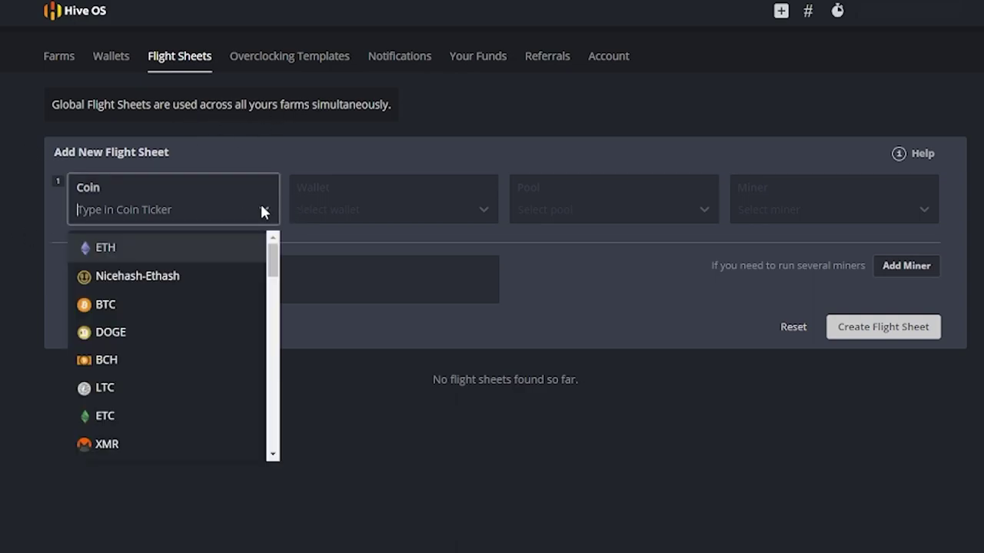
click(108, 247)
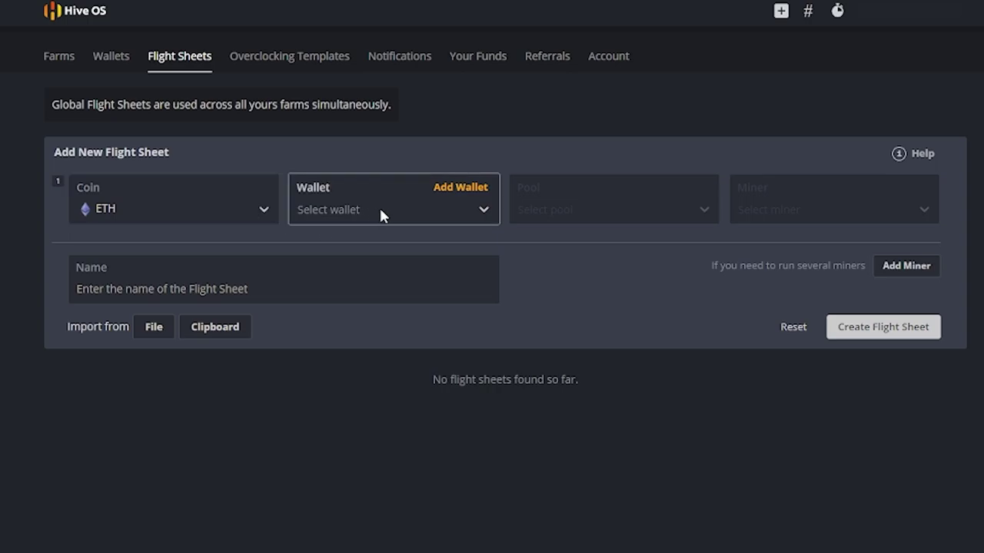
click(422, 216)
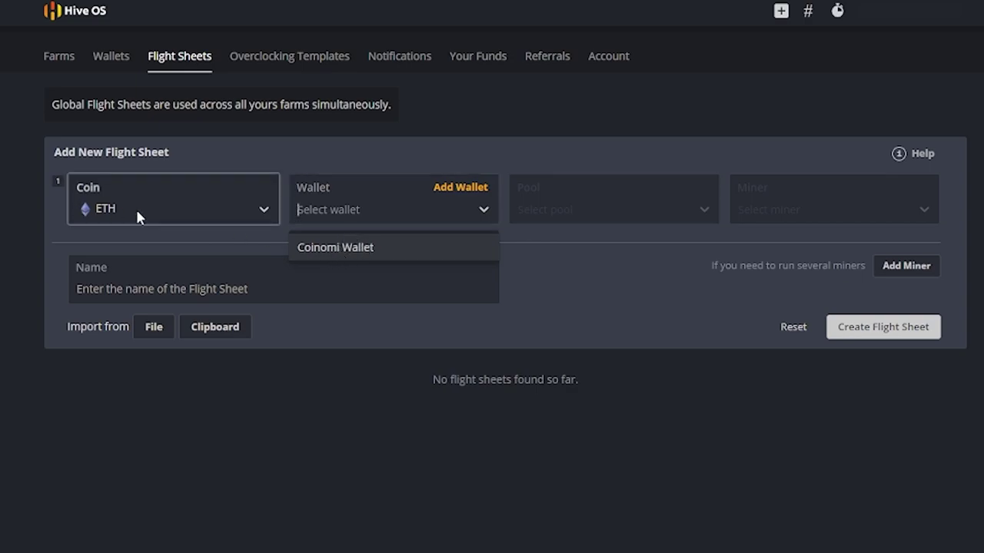
click(351, 249)
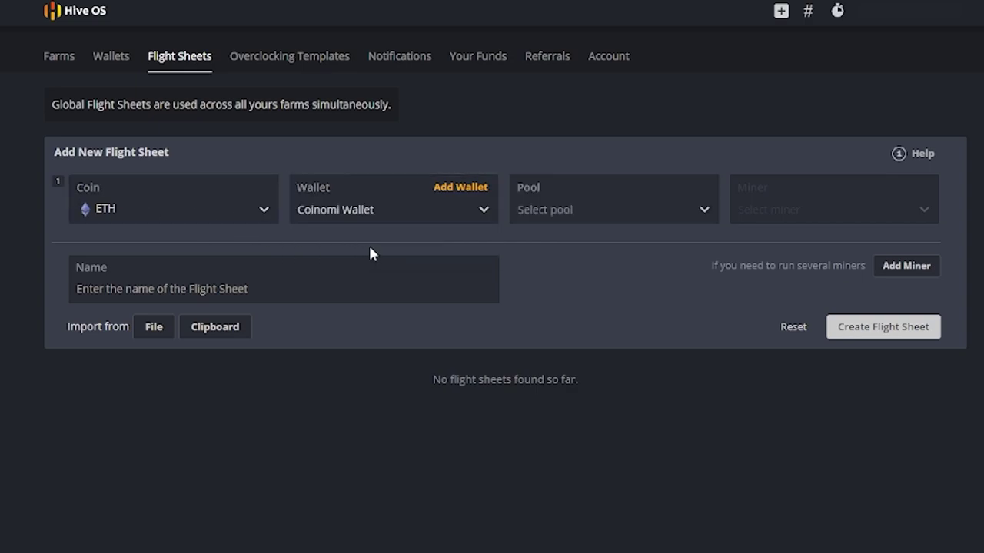
Set the flight sheet's pool to Hiveon and enable its US East and US West servers.
click(532, 218)
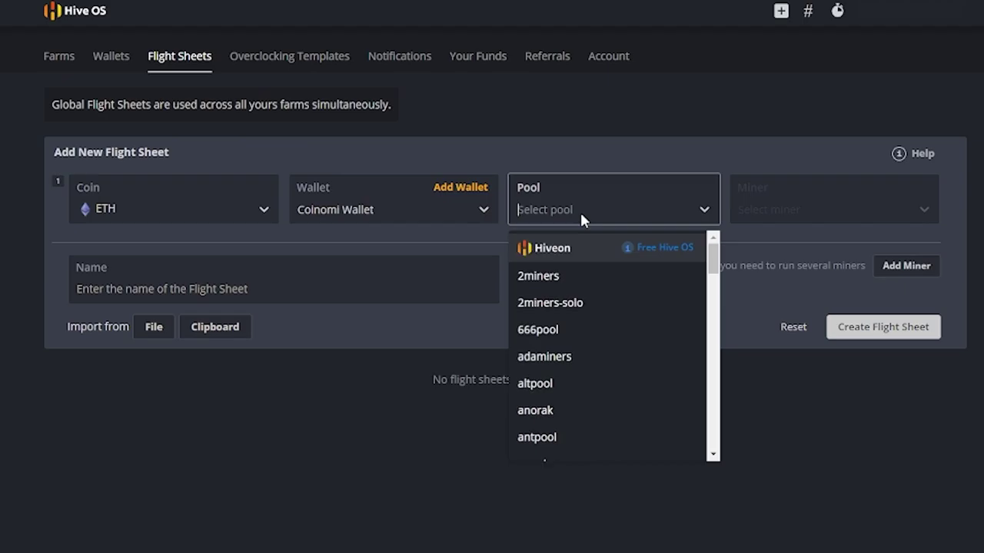
click(568, 256)
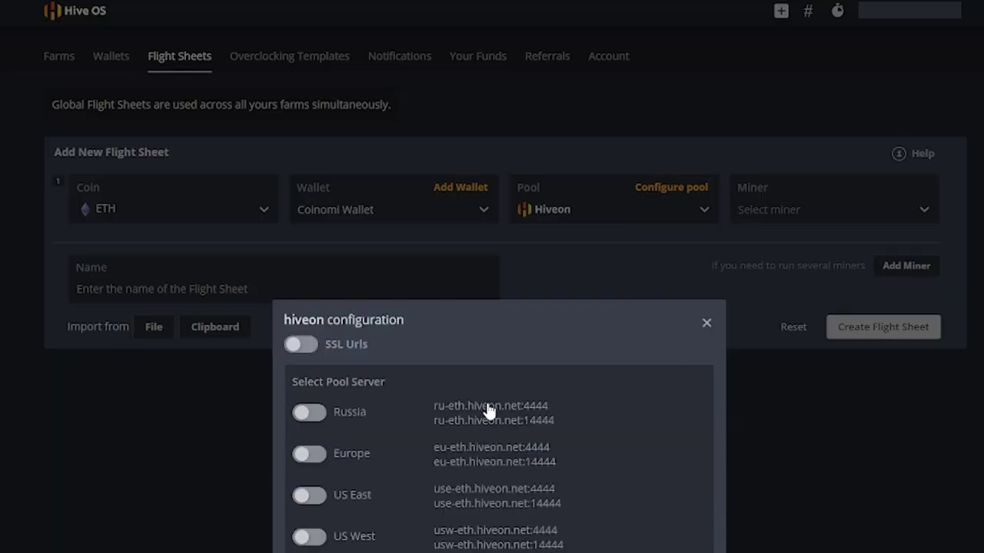
click(309, 496)
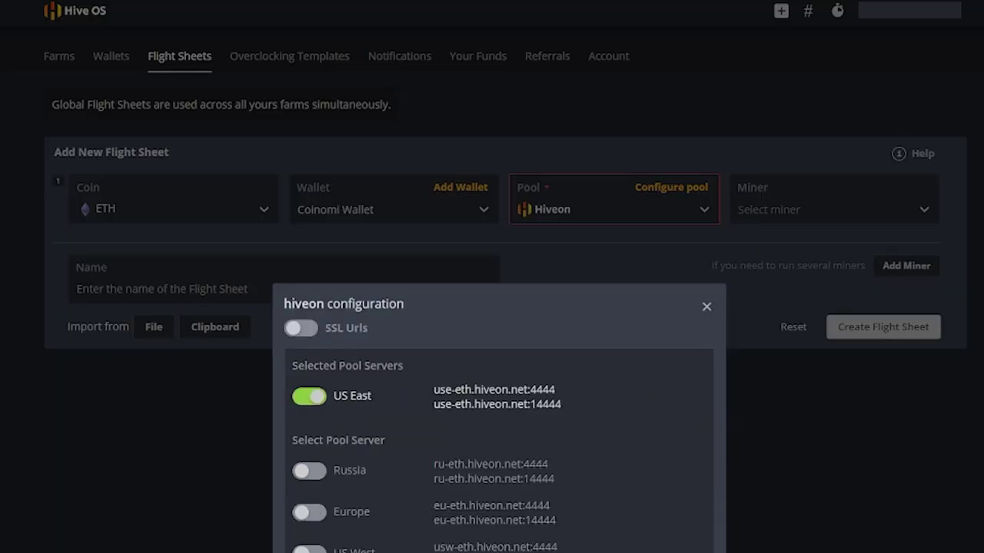
click(309, 551)
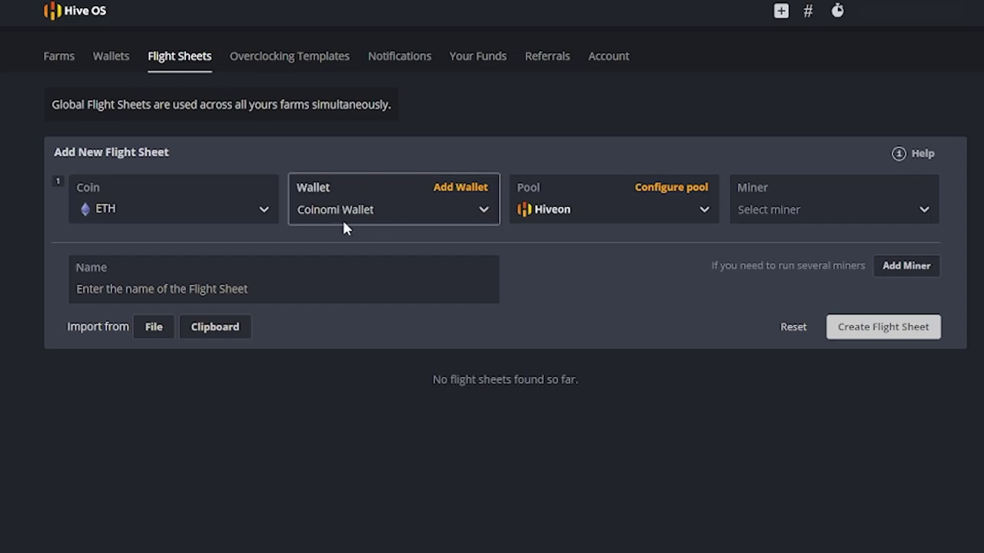
Open the form for adding another ETH wallet from within the flight sheet.
click(462, 189)
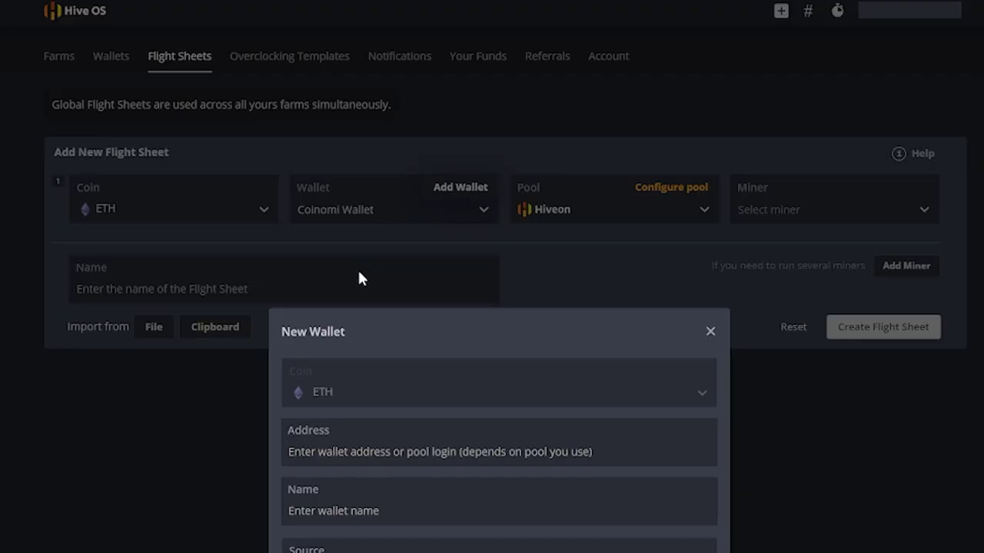